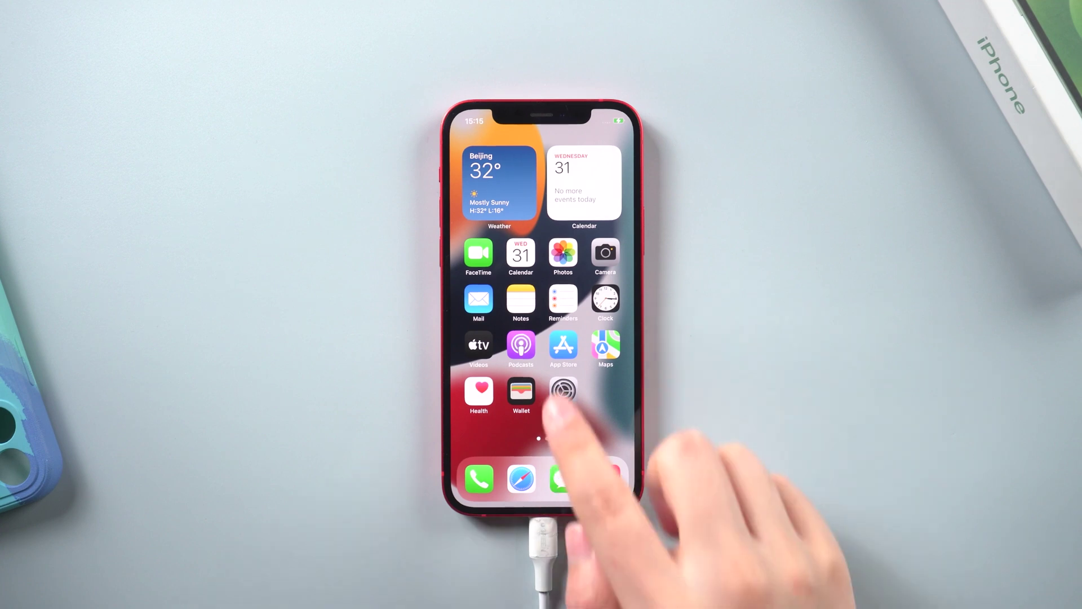
Step: On the iPhone, go through Apple ID and Find My to the Find My iPhone page
click(563, 391)
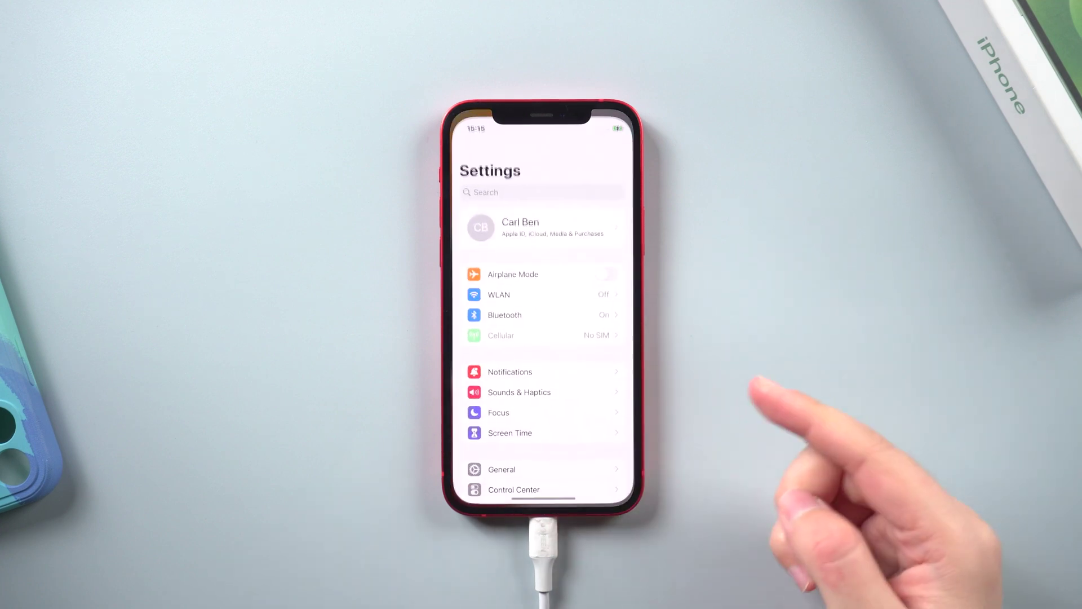
click(550, 224)
click(556, 385)
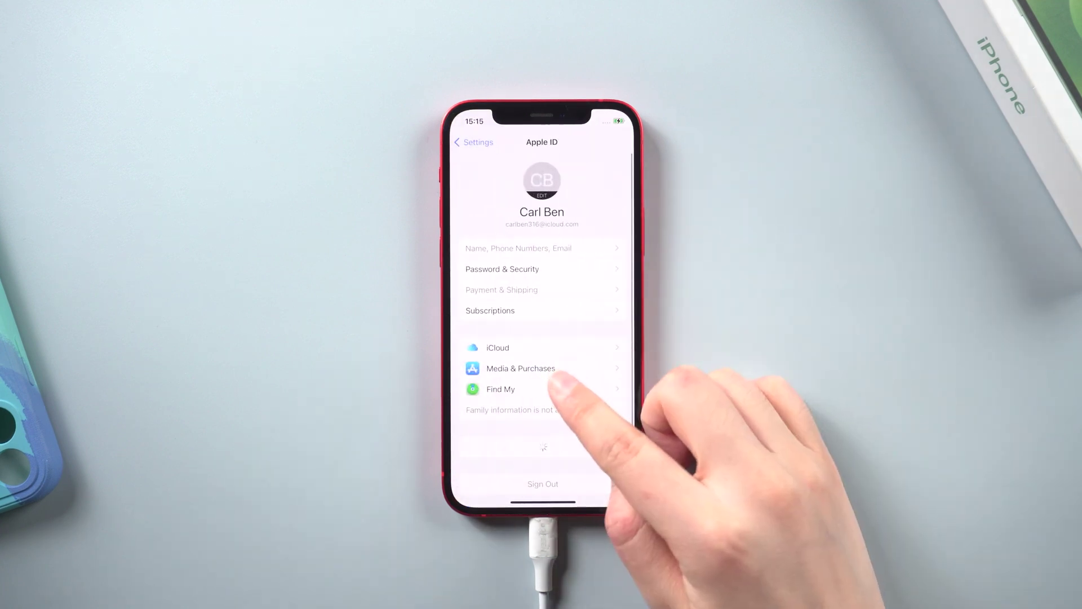
click(604, 178)
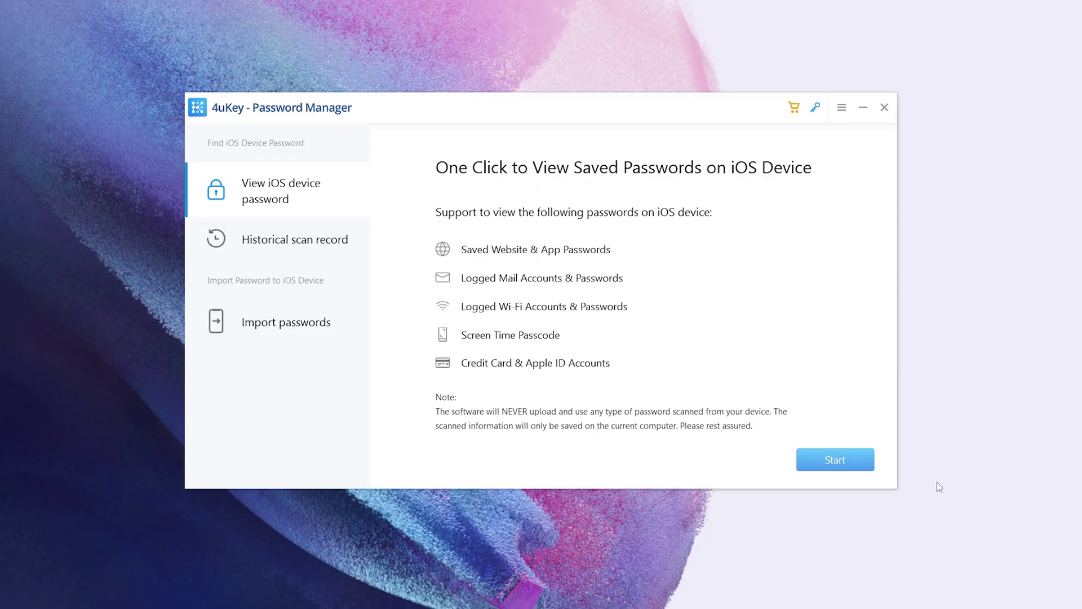
Step: Scan the connected iPhone 12 for saved passwords, confirming the backup password
click(870, 466)
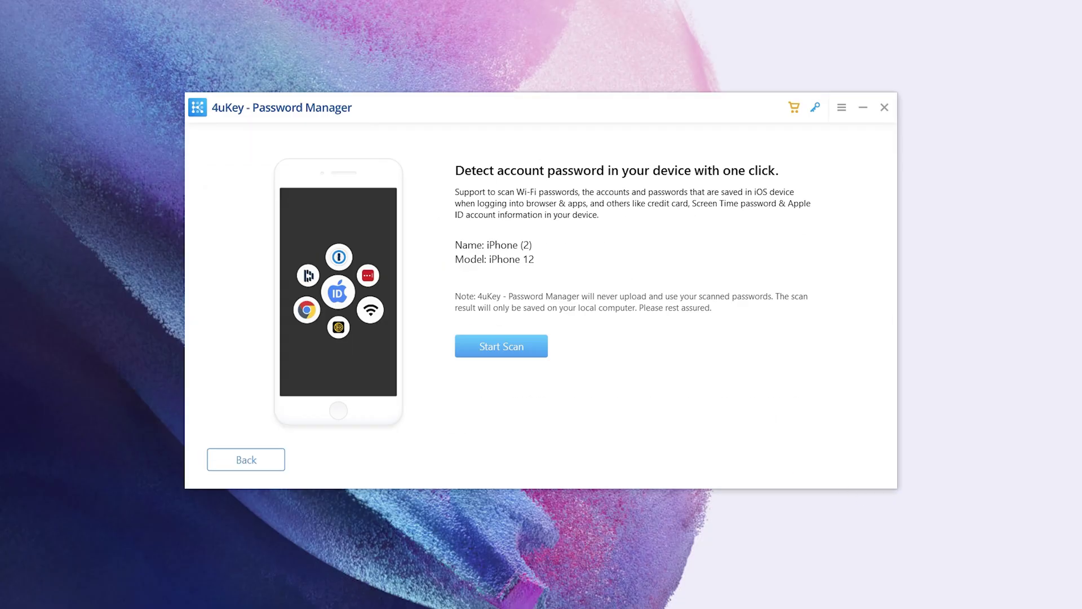
click(529, 354)
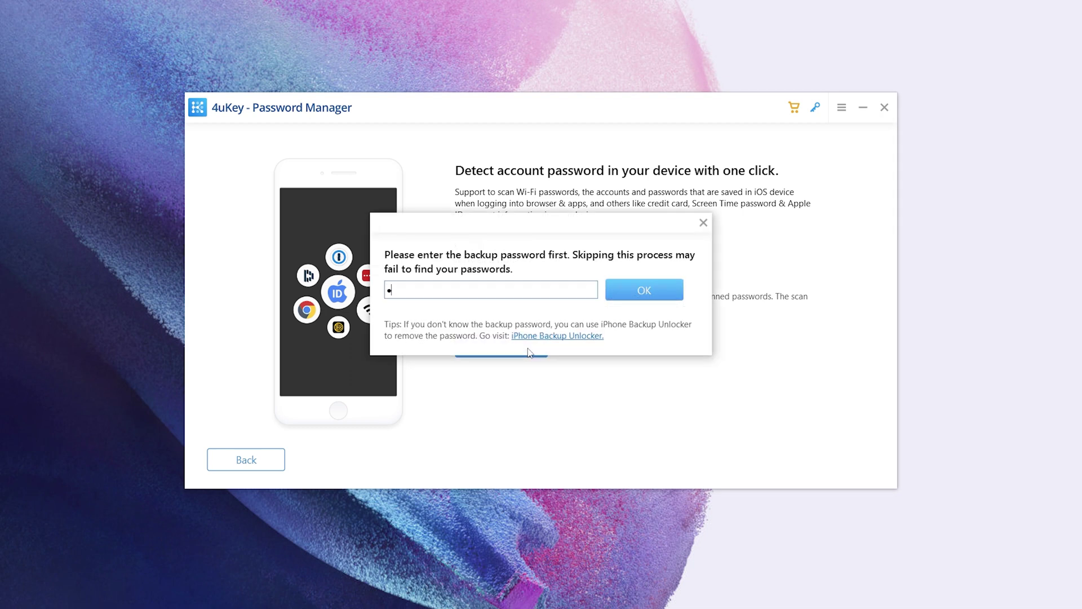
click(634, 292)
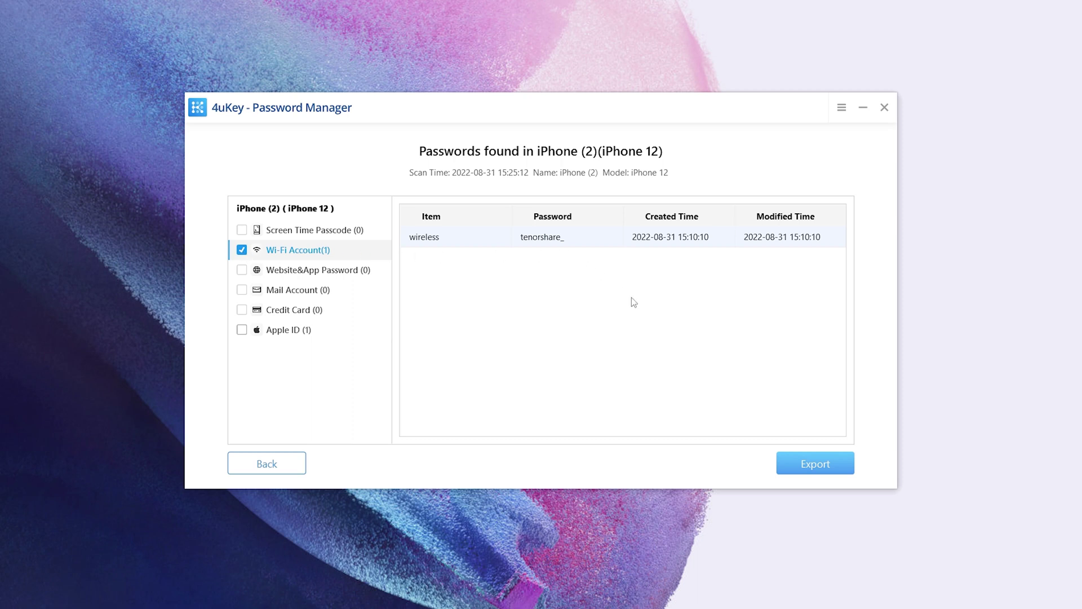
Step: Export the found passwords as CSV into the wifipassword folder
click(843, 472)
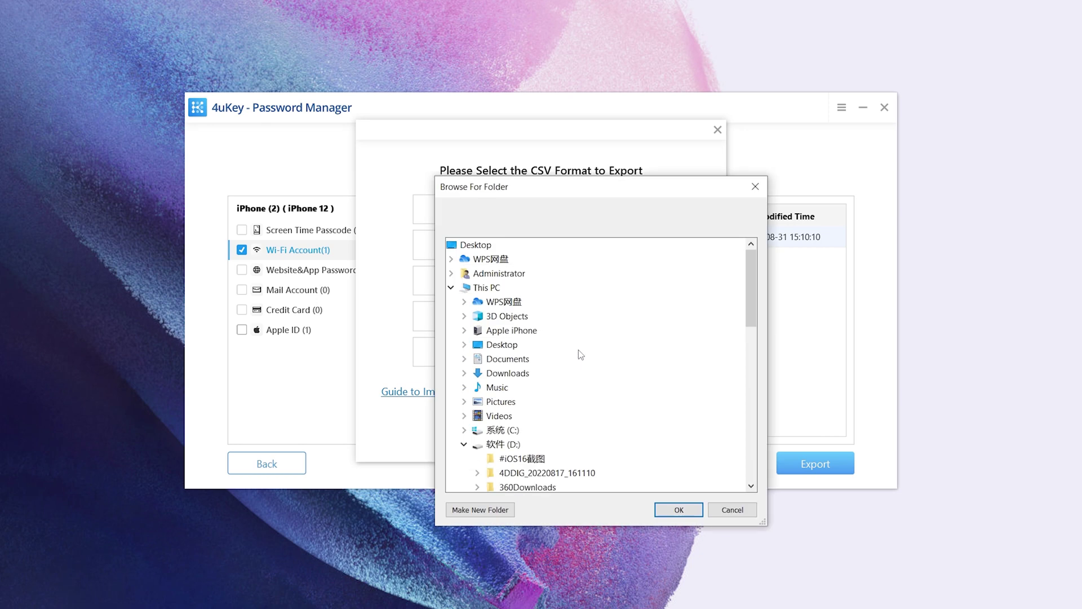
click(450, 287)
click(499, 359)
click(678, 510)
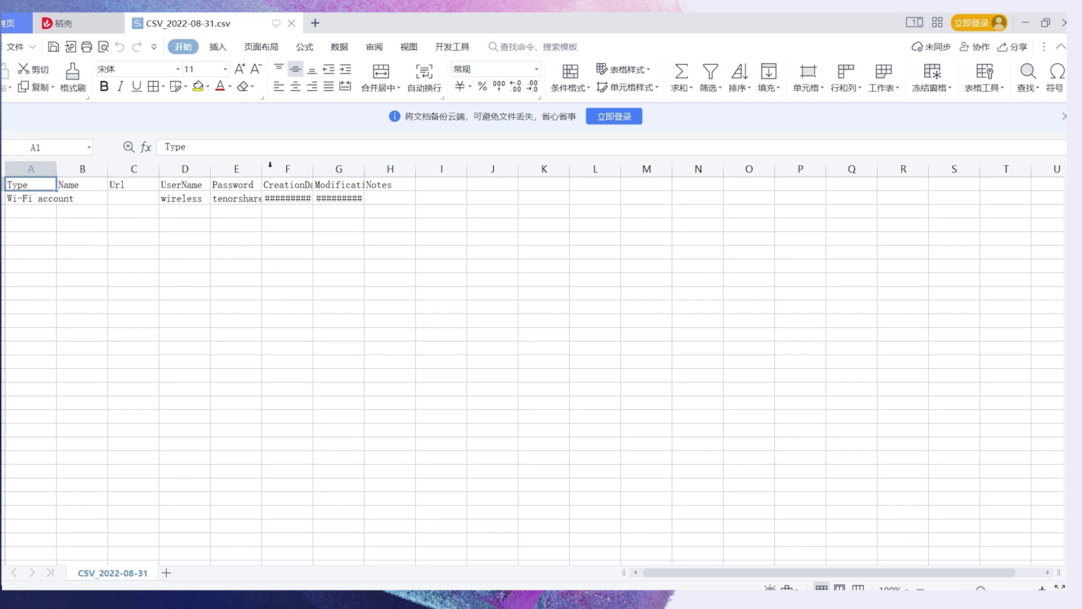
Step: Widen Password column E, then open iCloud in the Mac's Apple ID System Preferences
drag(264, 172, 289, 172)
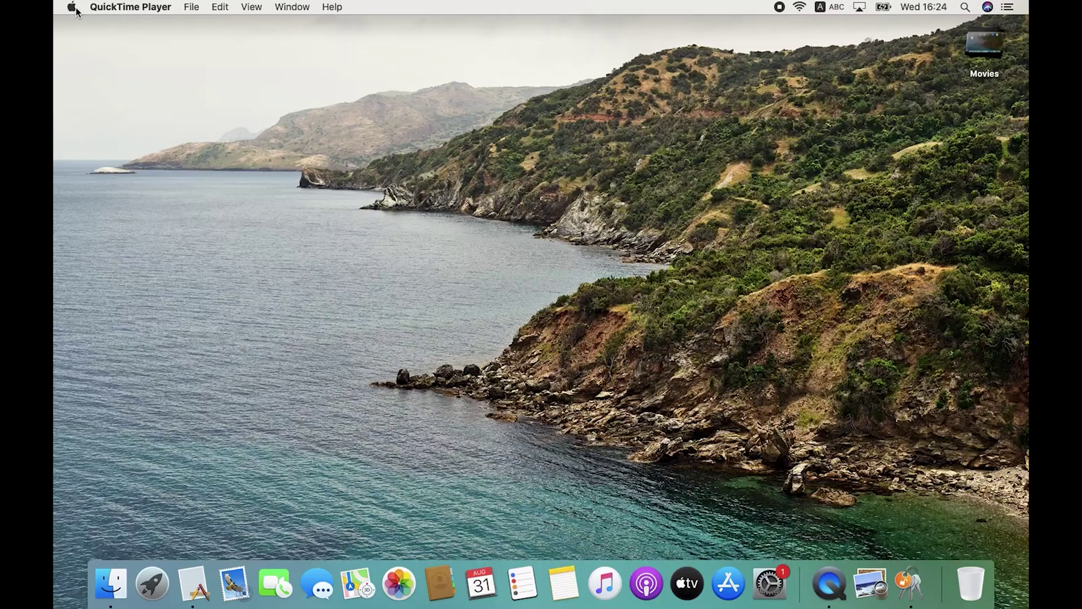
click(75, 8)
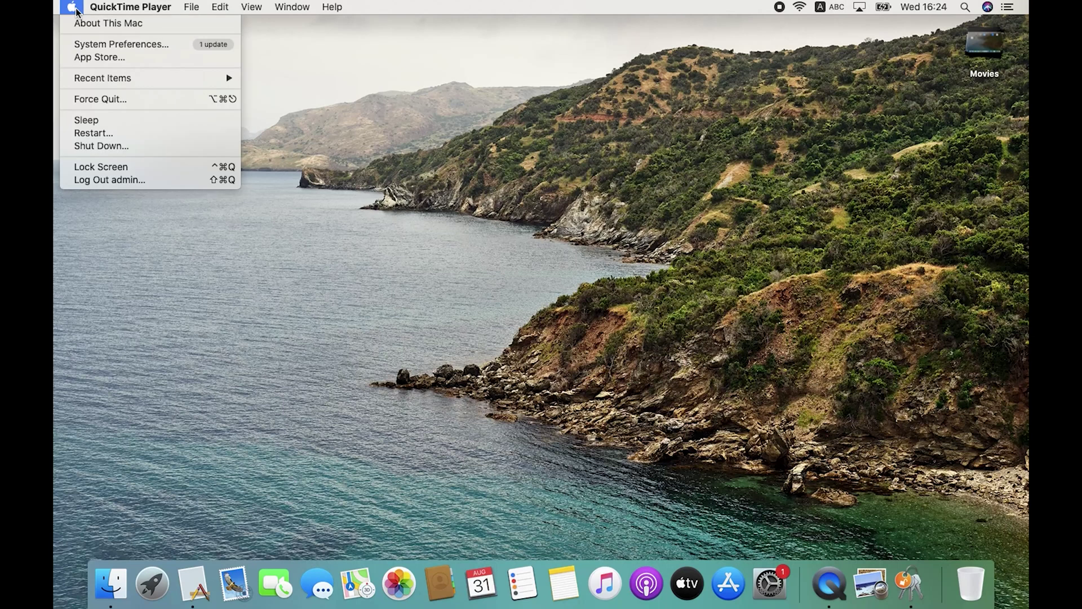
click(102, 44)
click(530, 134)
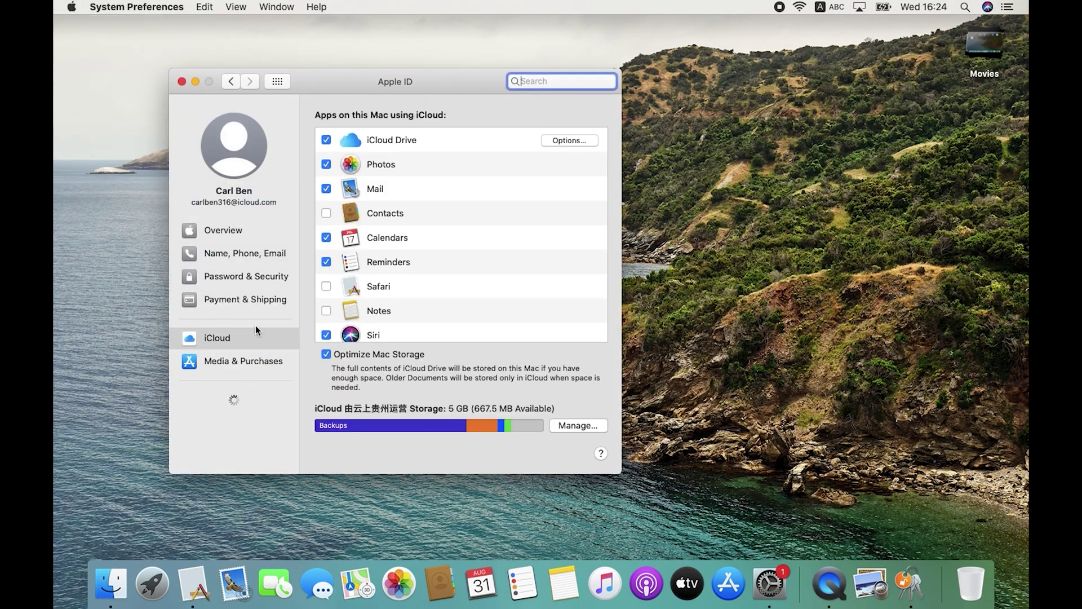
scroll(573, 237, down, 5)
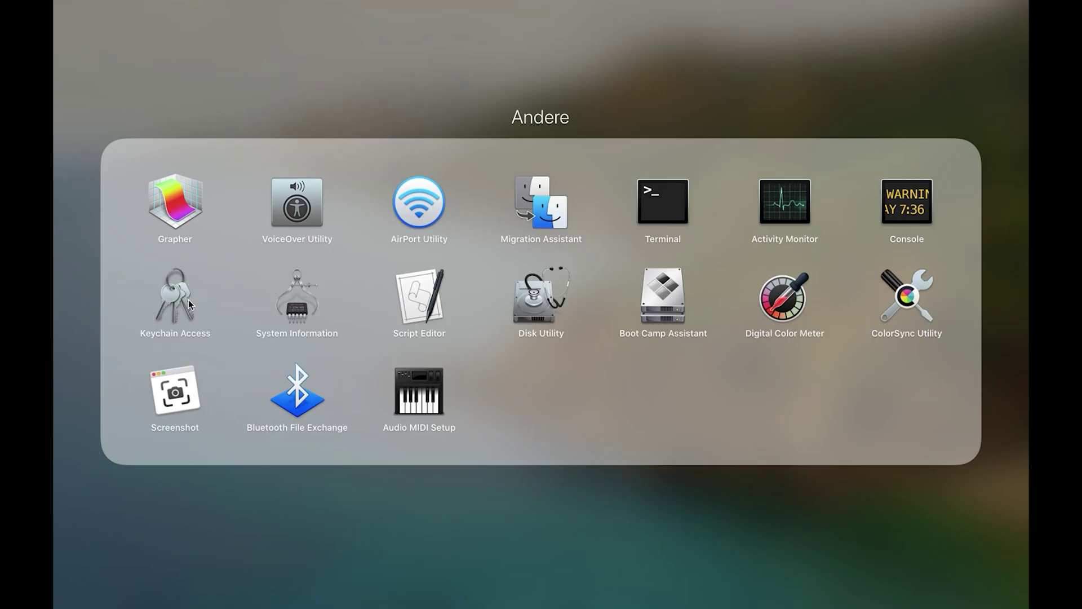
Step: In Keychain Access, show the wireless entry's password under iCloud Passwords using the keychain password
click(179, 302)
click(206, 132)
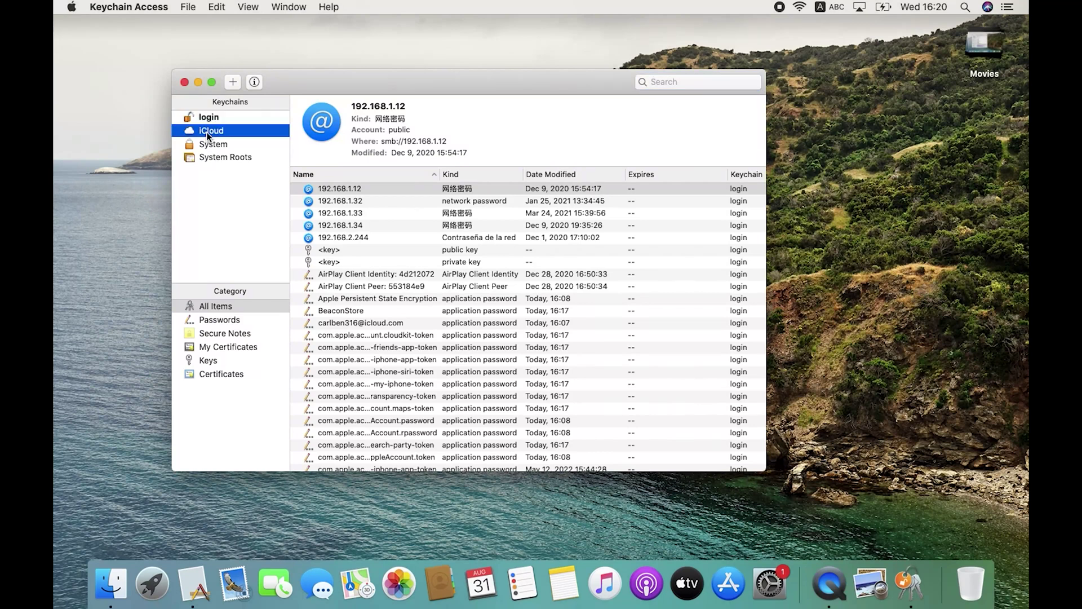
click(236, 321)
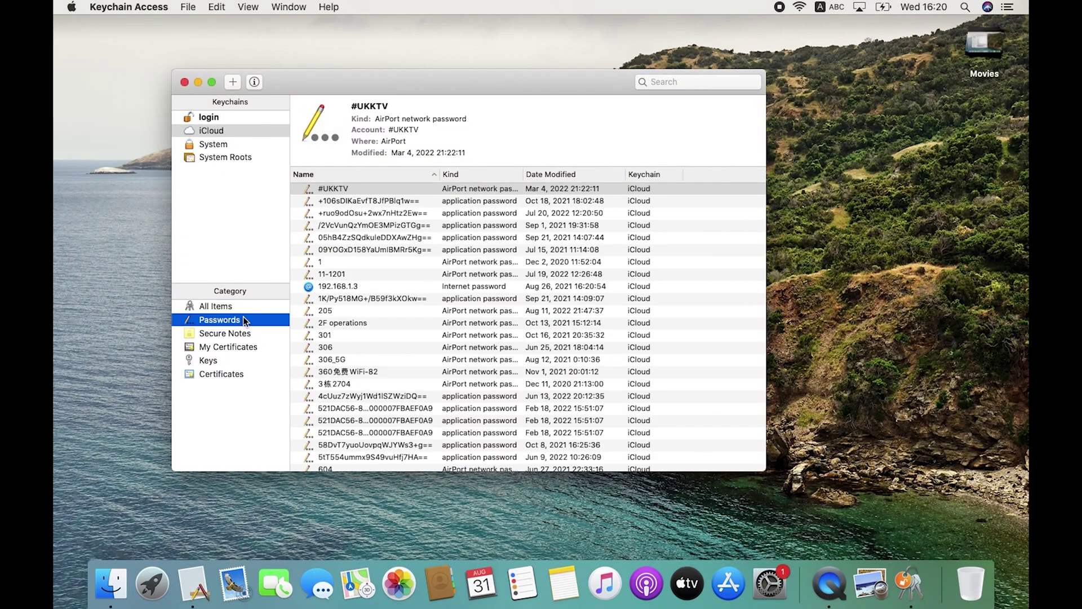
scroll(397, 351, down, 15)
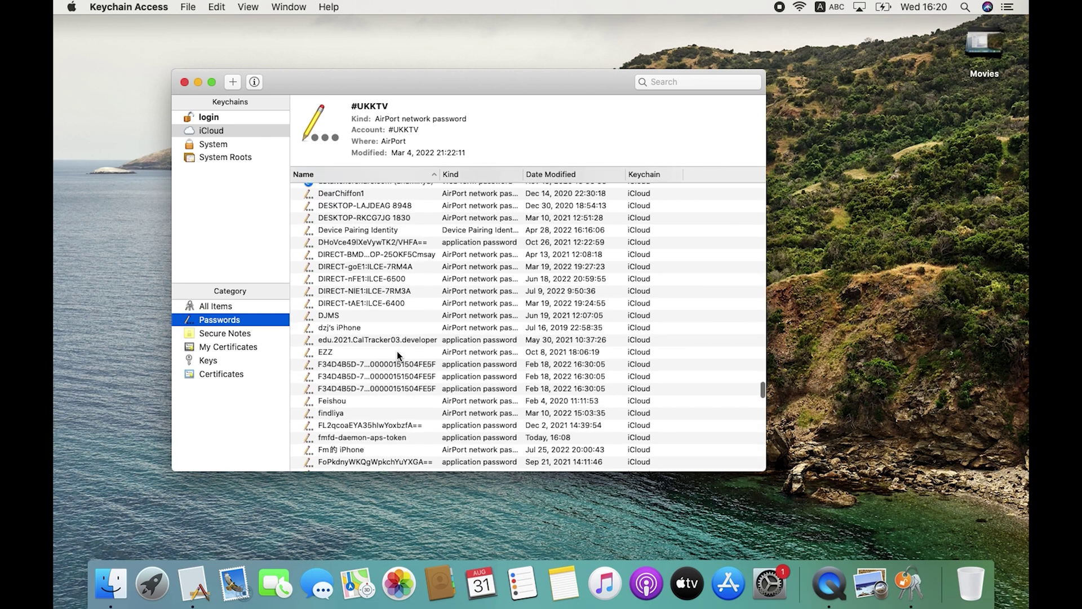
scroll(391, 352, down, 10)
double_click(345, 367)
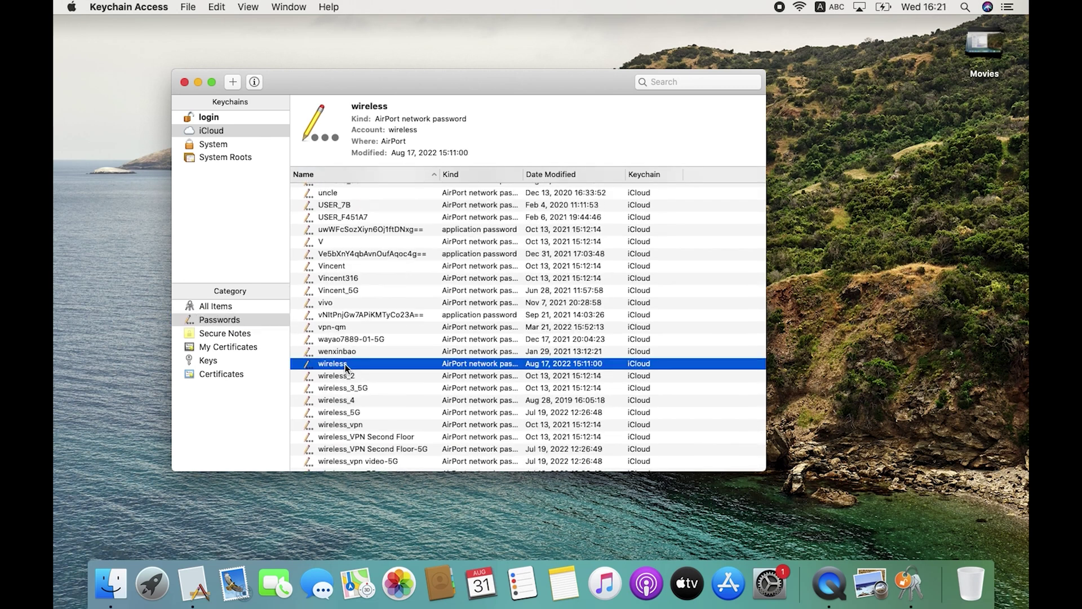
click(250, 456)
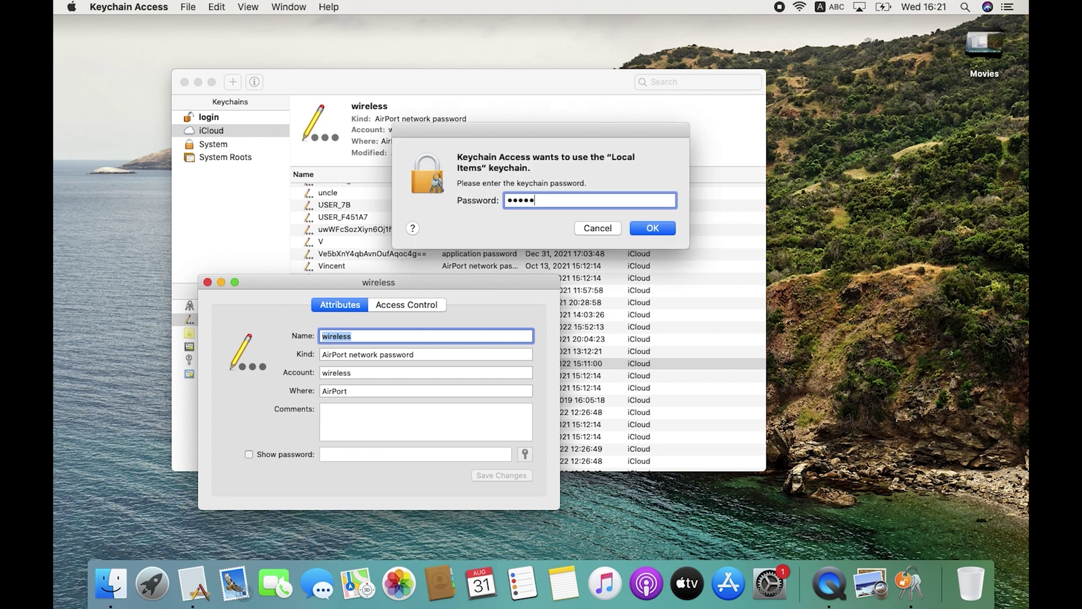
click(640, 226)
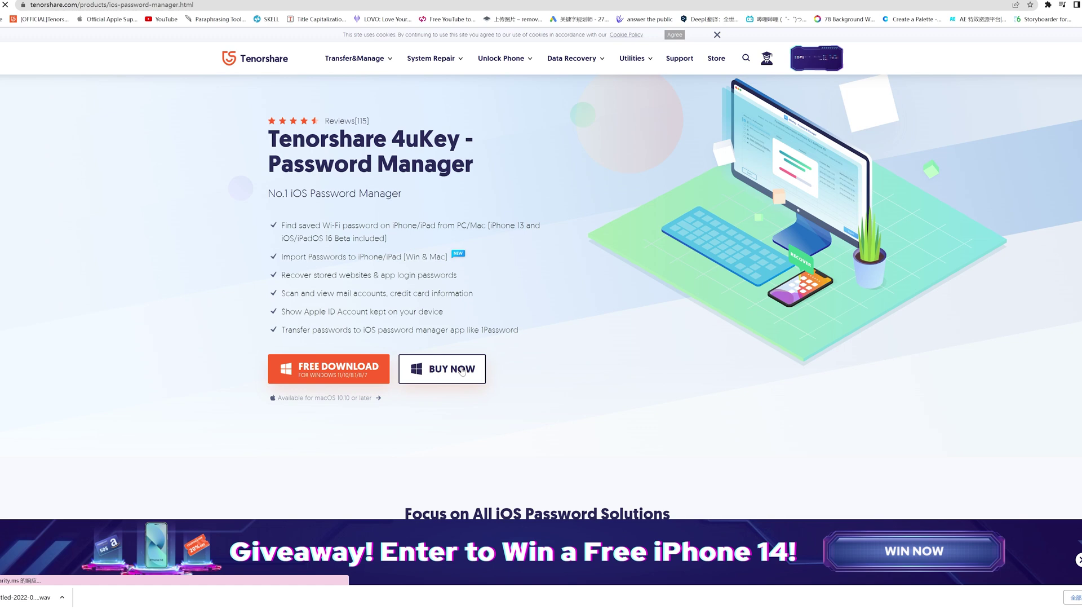
Step: Open the BUY NOW pricing page from the 4uKey product page
click(462, 371)
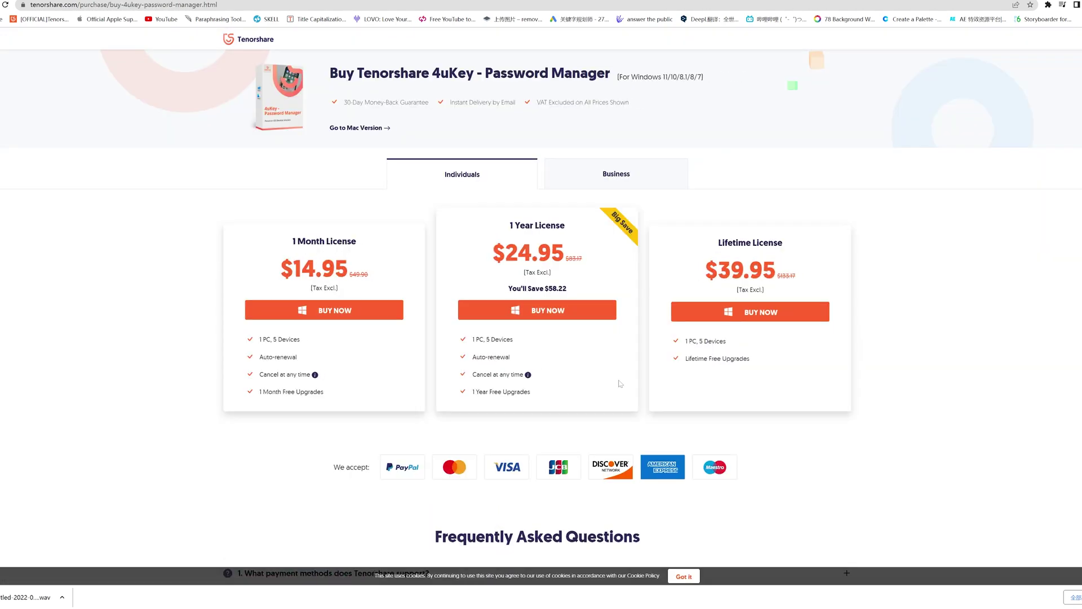